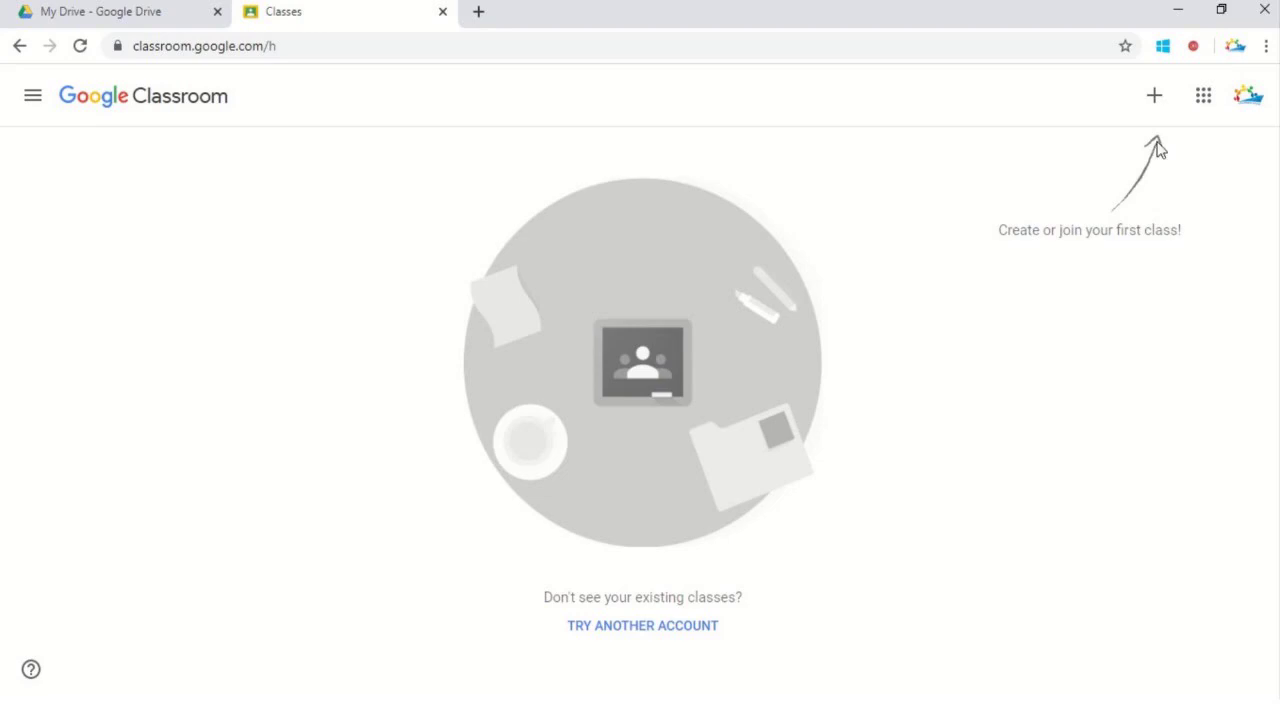
- Start creating a new class and accept the notice about not using Classroom at a school with students
{"action": "left_click", "coordinate": [1155, 96]}
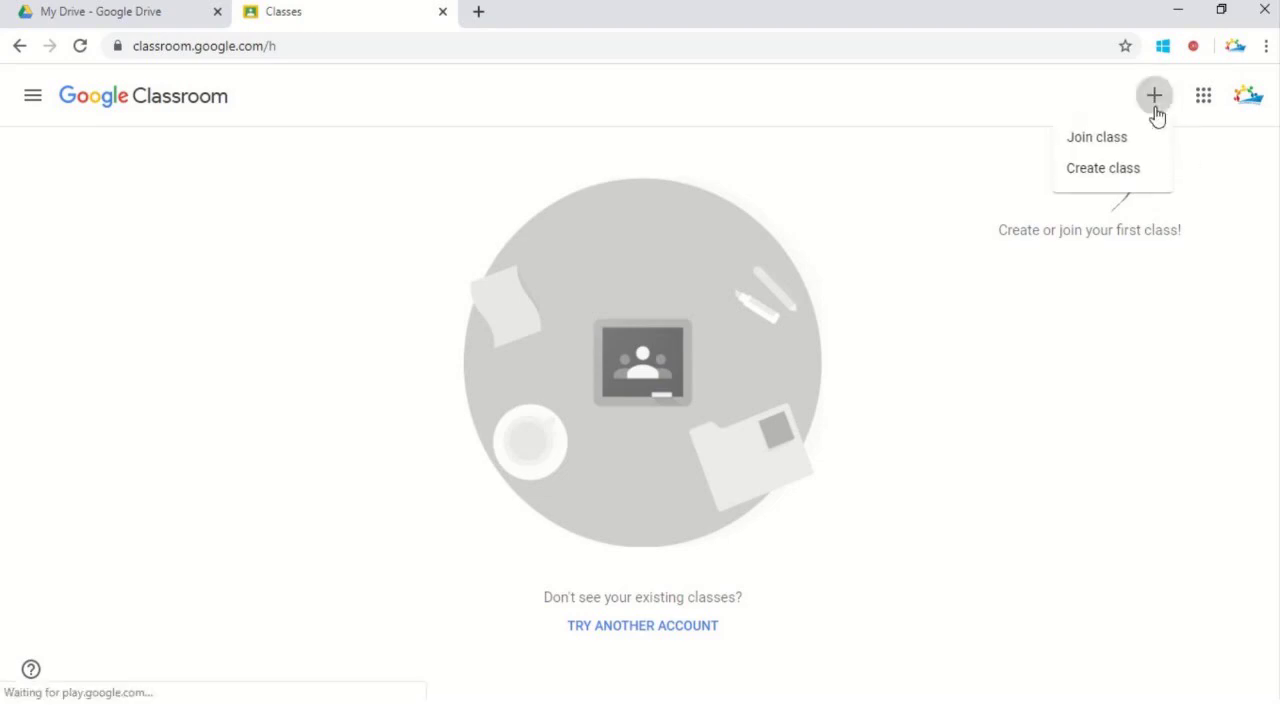
{"action": "left_click", "coordinate": [1118, 180]}
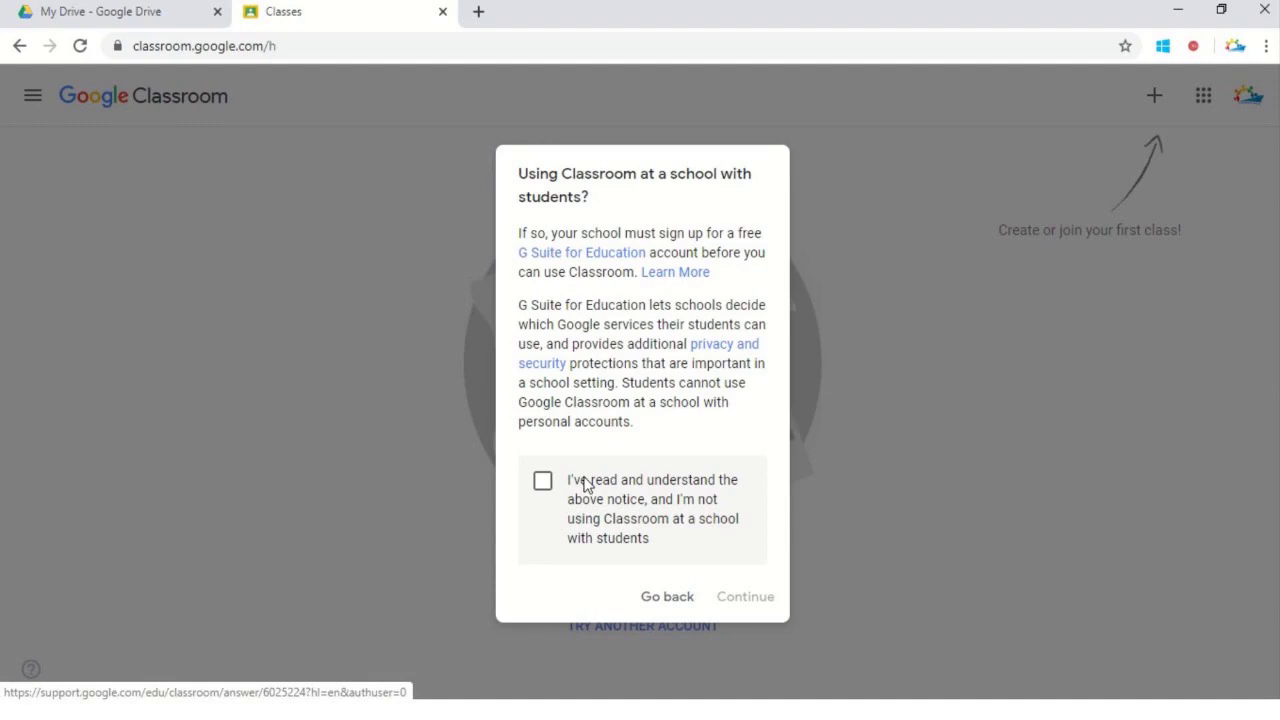
{"action": "left_click", "coordinate": [544, 486]}
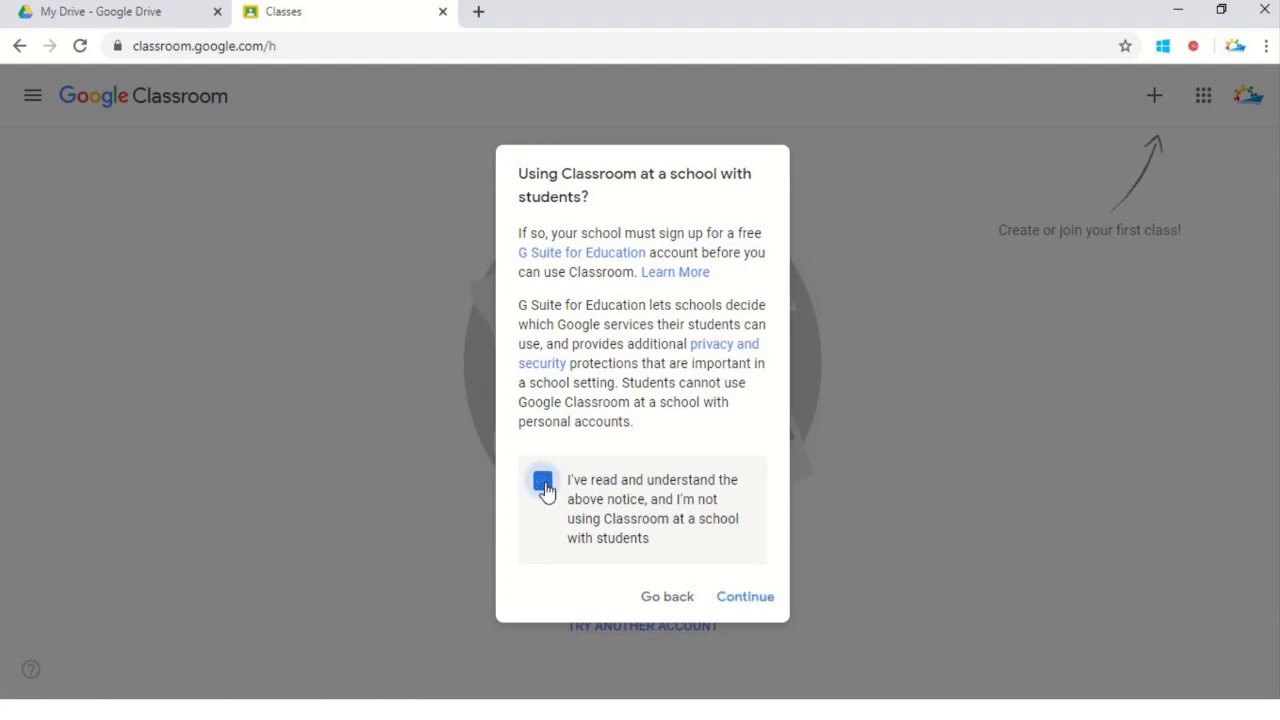
{"action": "left_click", "coordinate": [736, 612]}
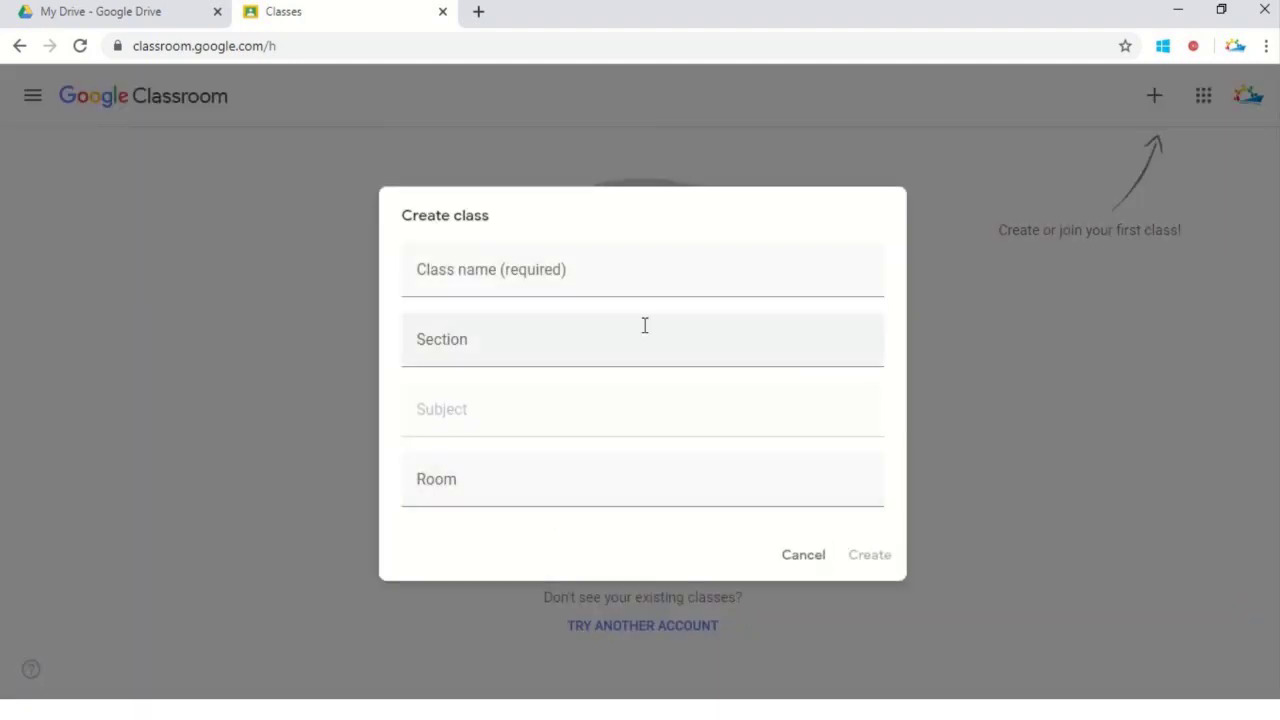
- Create the class "English Literature" with section A21 and subject Arts, leaving the room blank, and dismiss the introductory notice
{"action": "left_click", "coordinate": [531, 264]}
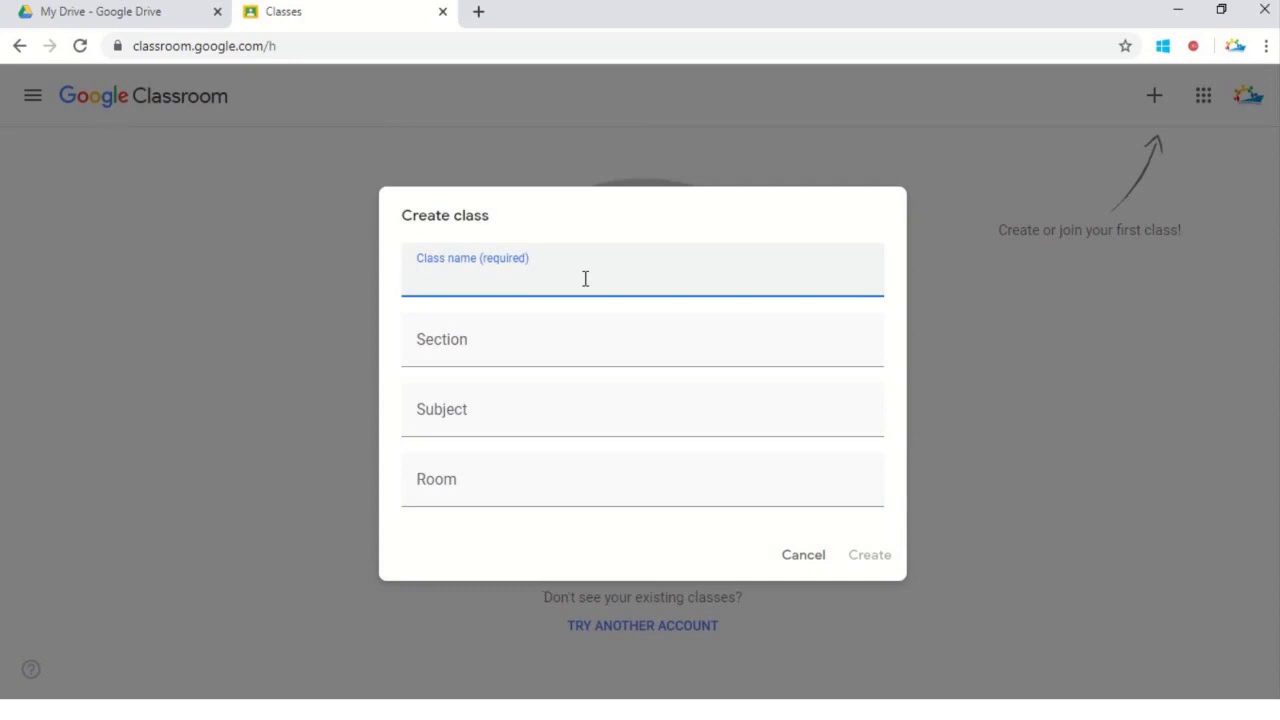
{"action": "type", "text": "English "}
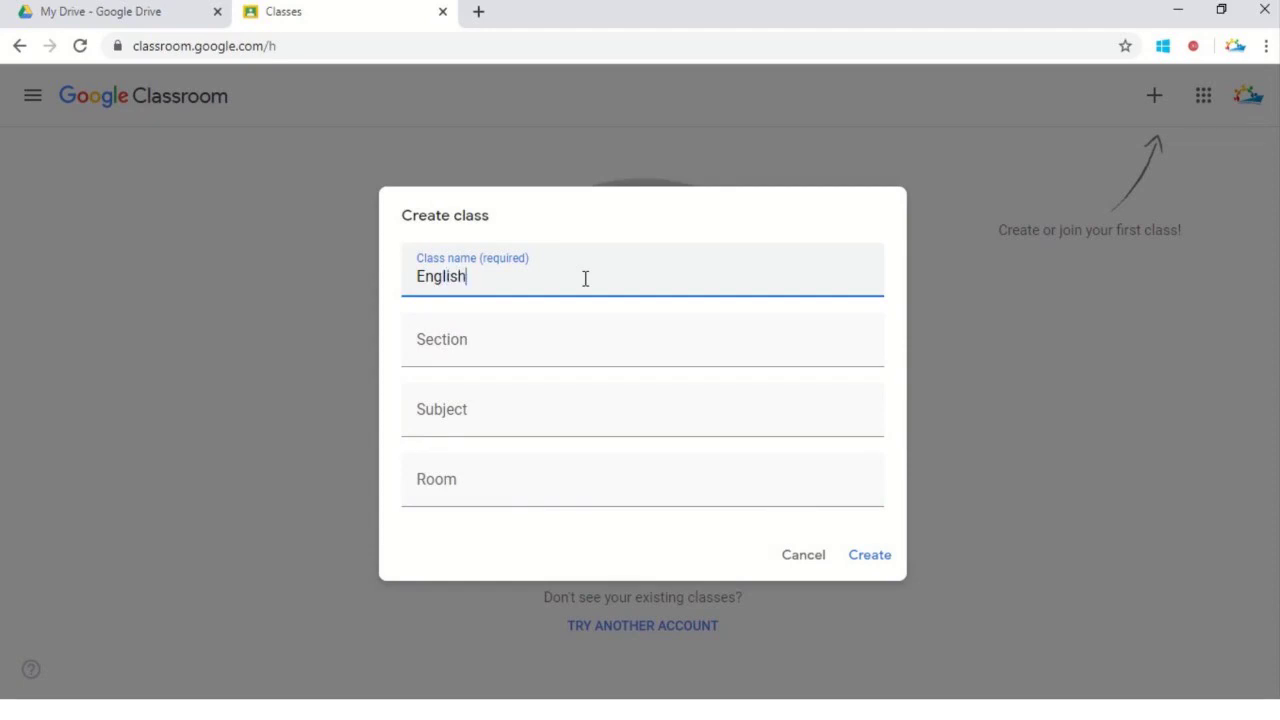
{"action": "type", "text": "Literature"}
{"action": "left_click", "coordinate": [513, 345]}
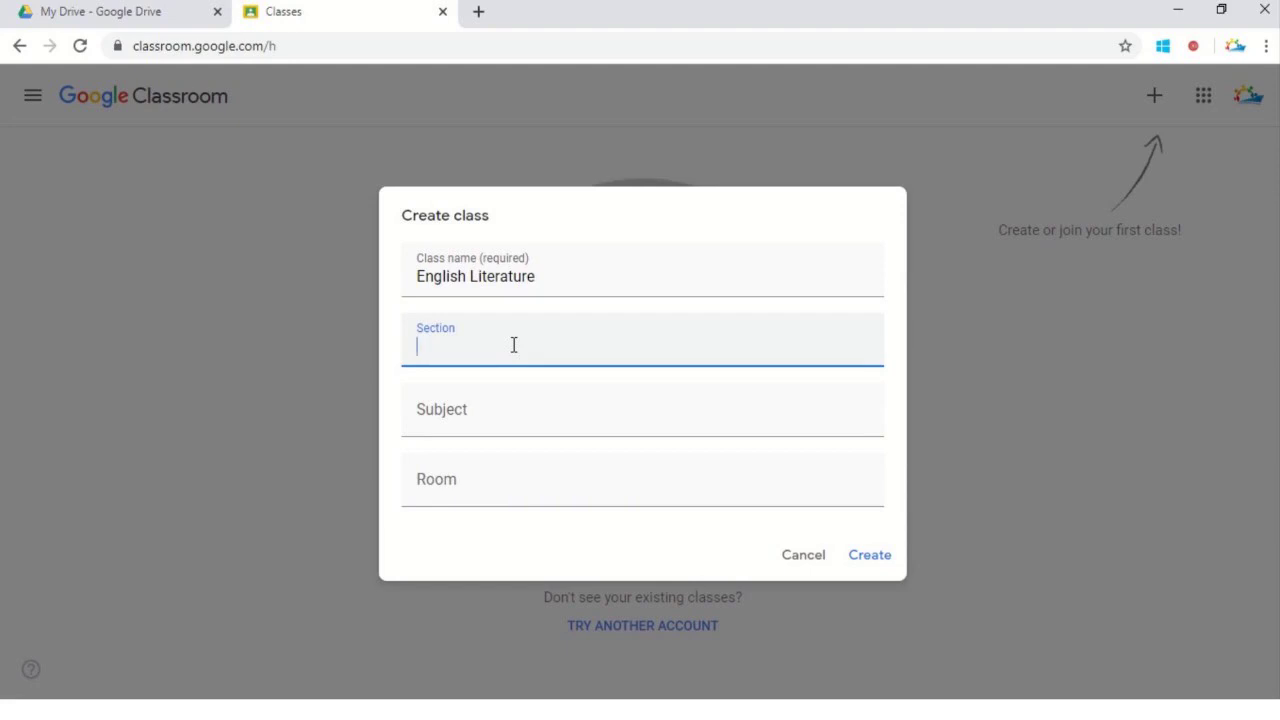
{"action": "type", "text": "A21"}
{"action": "left_click", "coordinate": [477, 419]}
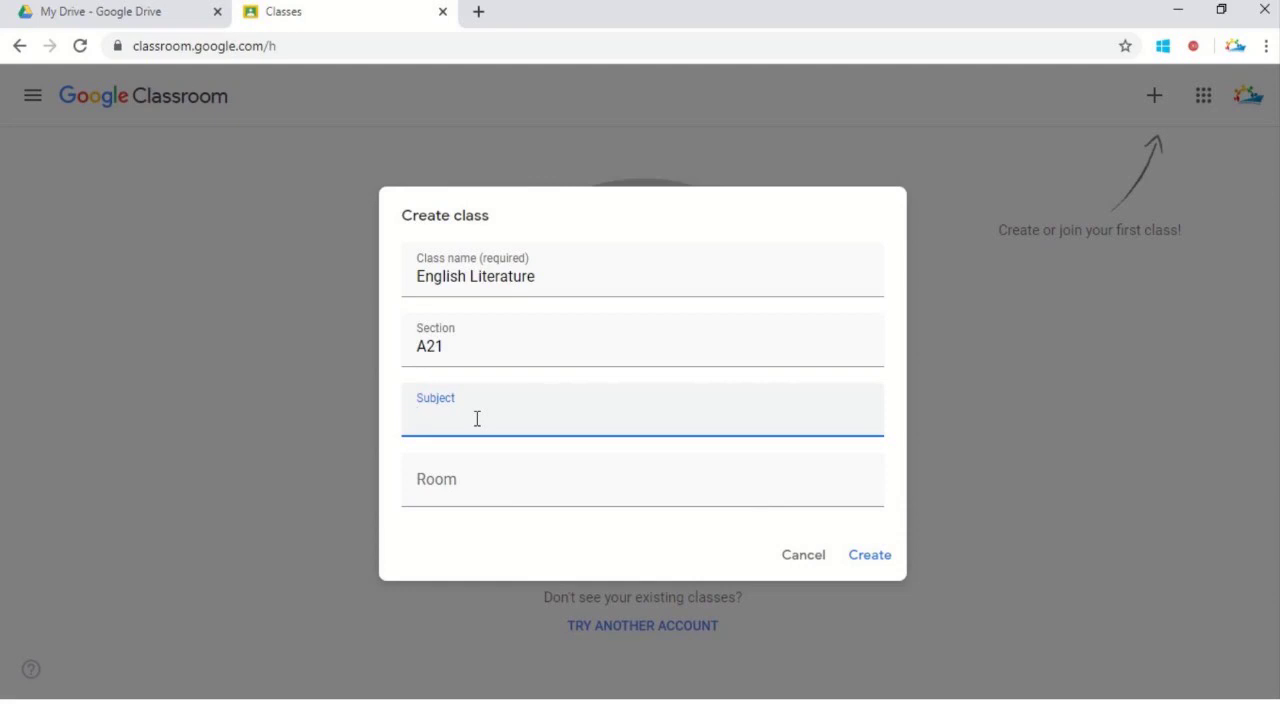
{"action": "type", "text": "Arts"}
{"action": "right_click", "coordinate": [479, 483]}
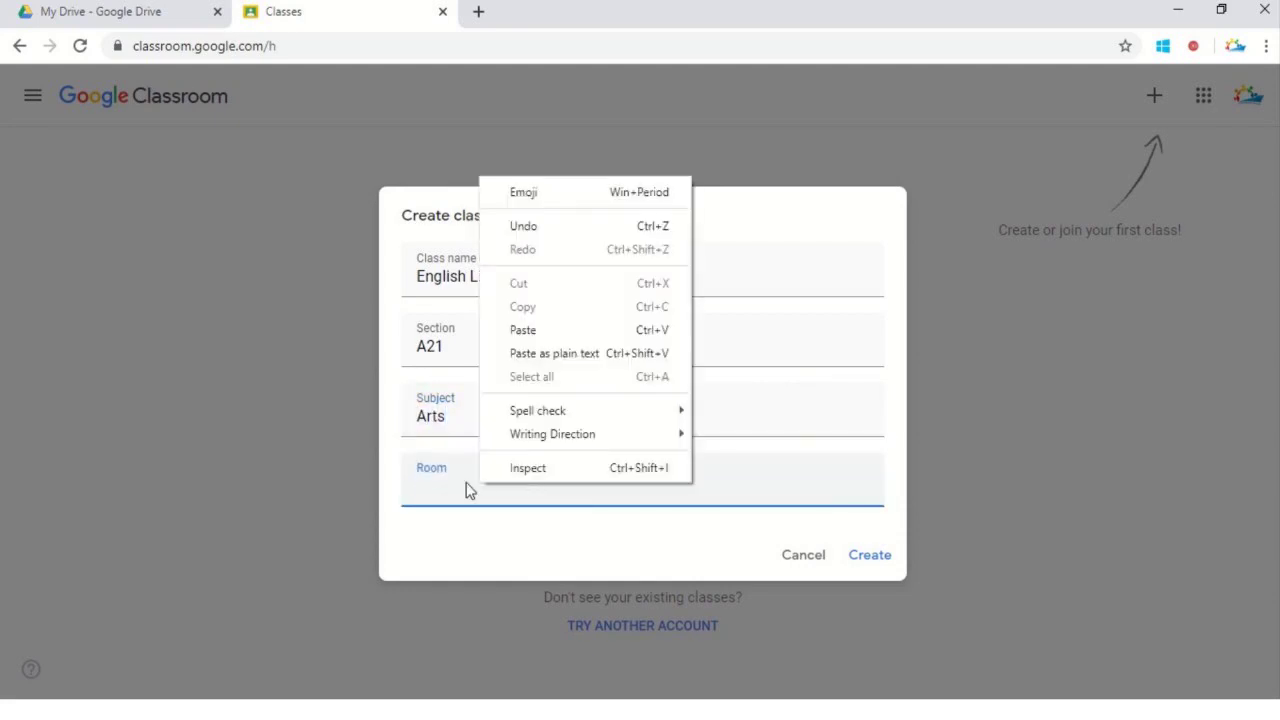
{"action": "left_click", "coordinate": [463, 483]}
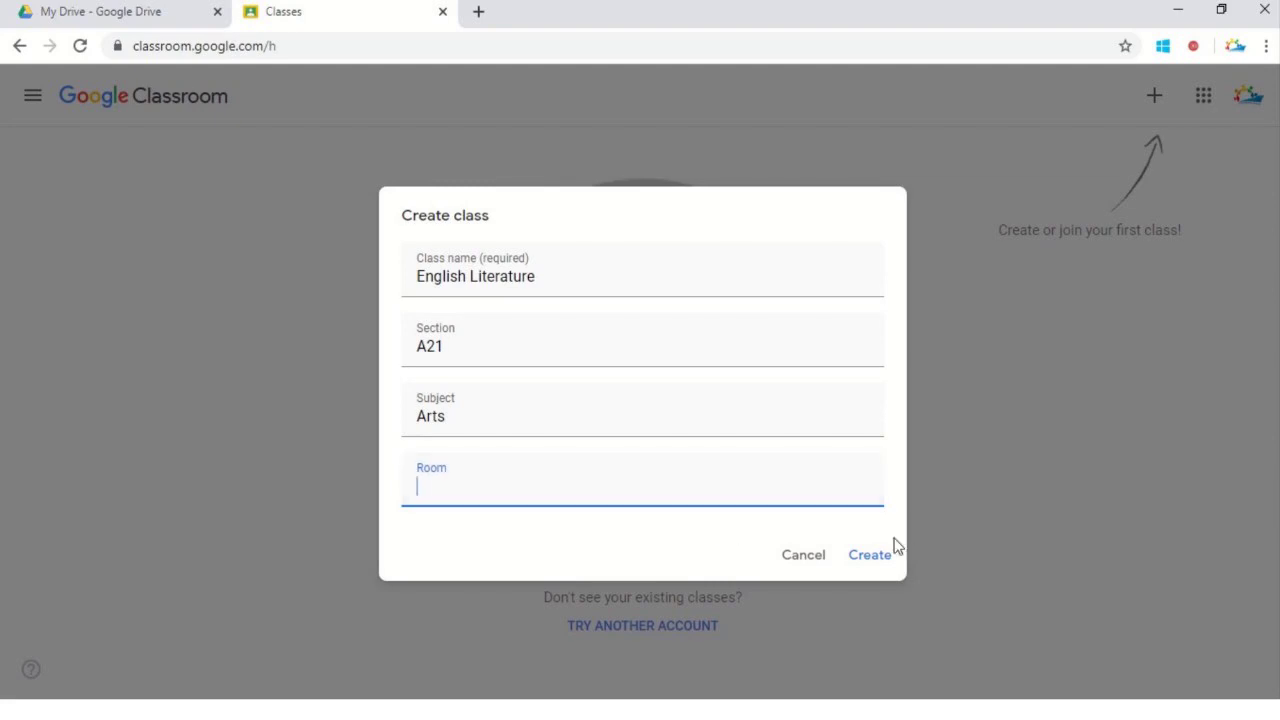
{"action": "left_click", "coordinate": [884, 569]}
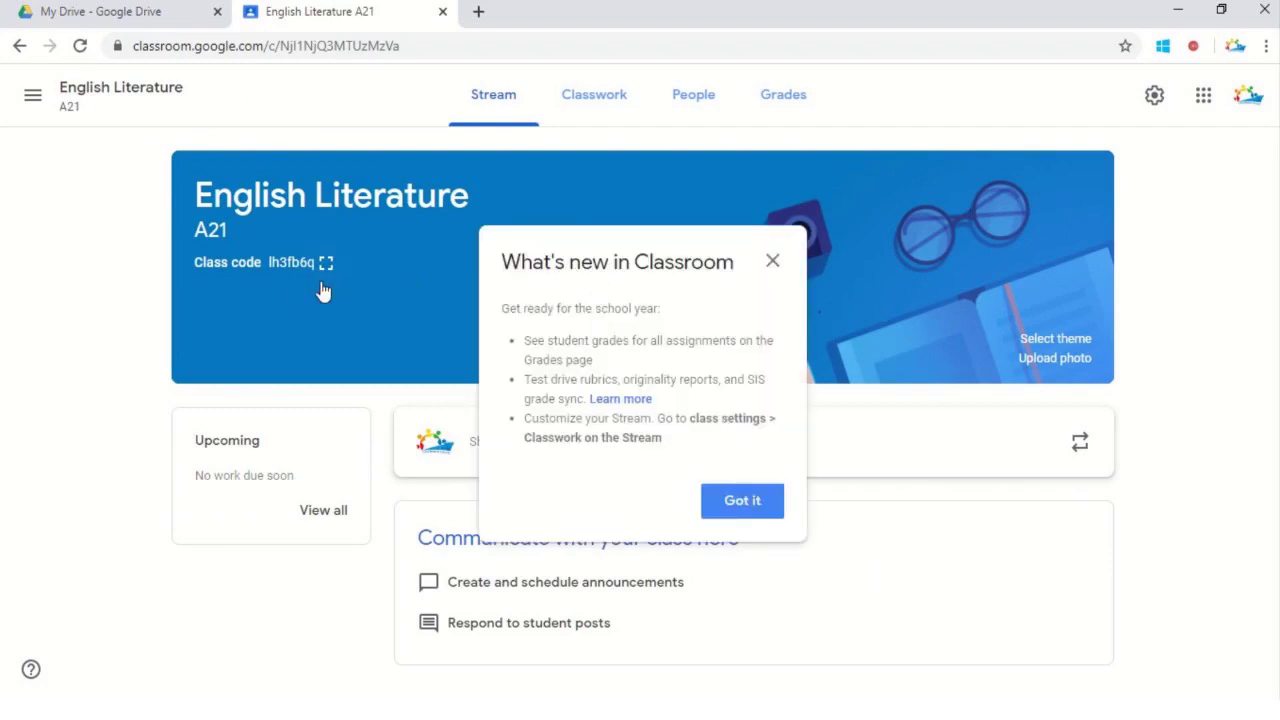
{"action": "left_click", "coordinate": [773, 263]}
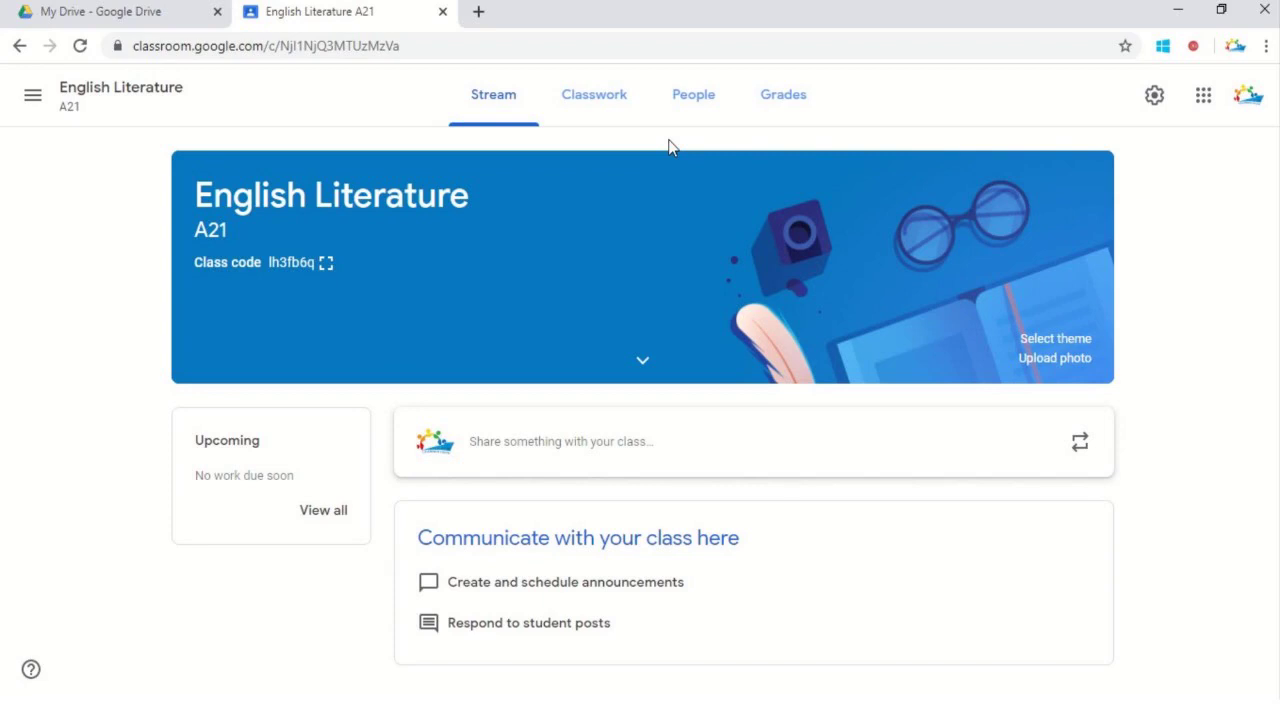
- Look through the Classwork, People and Grades pages of the English Literature class
{"action": "left_click", "coordinate": [614, 120]}
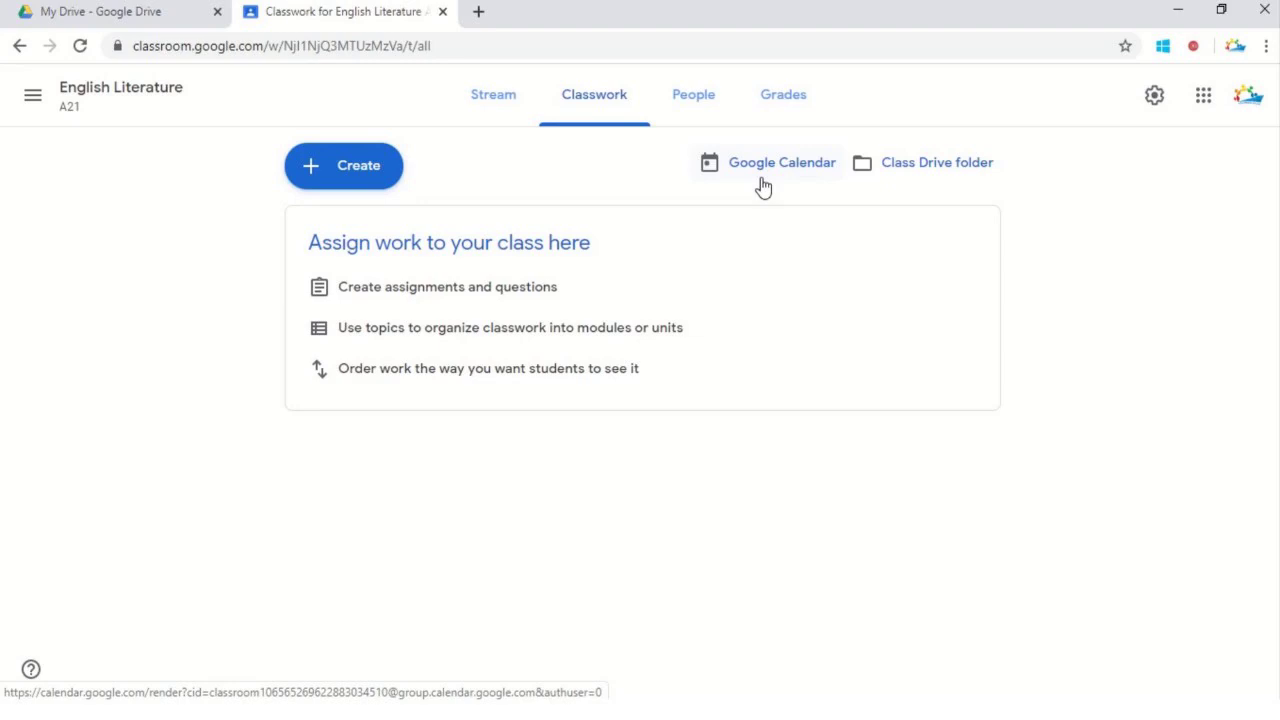
{"action": "left_click", "coordinate": [705, 107]}
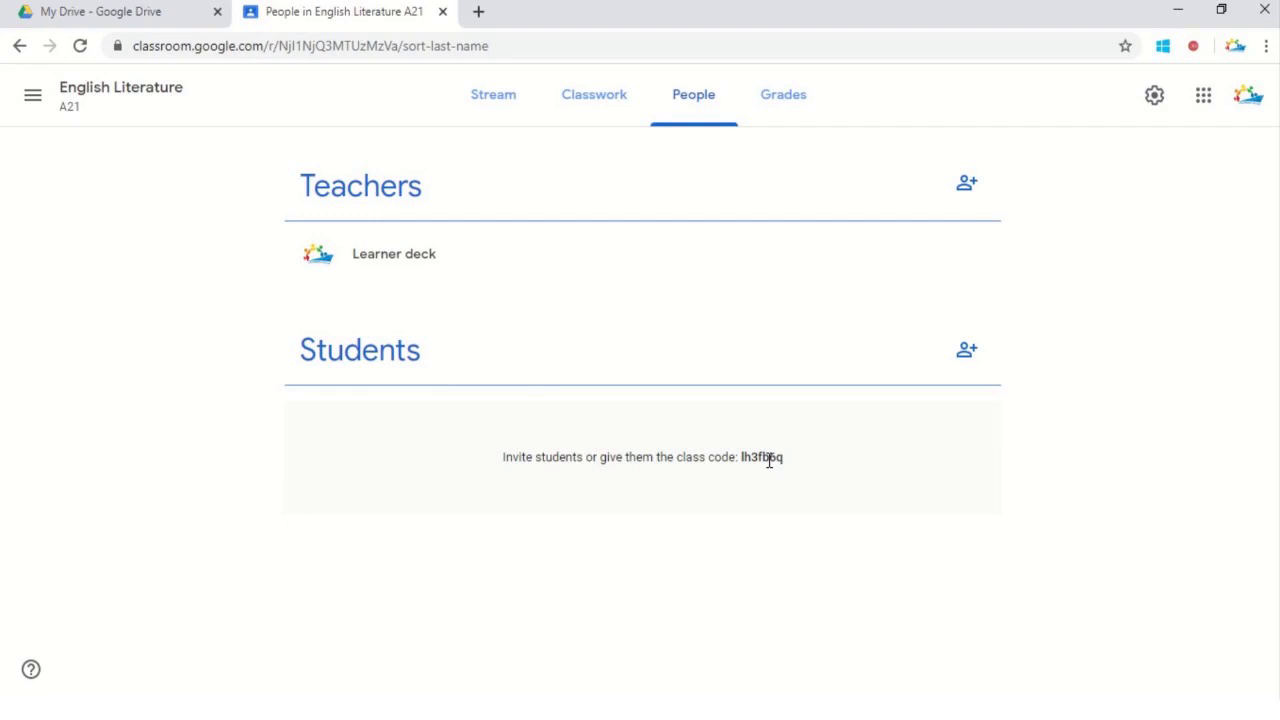
{"action": "left_click", "coordinate": [802, 110]}
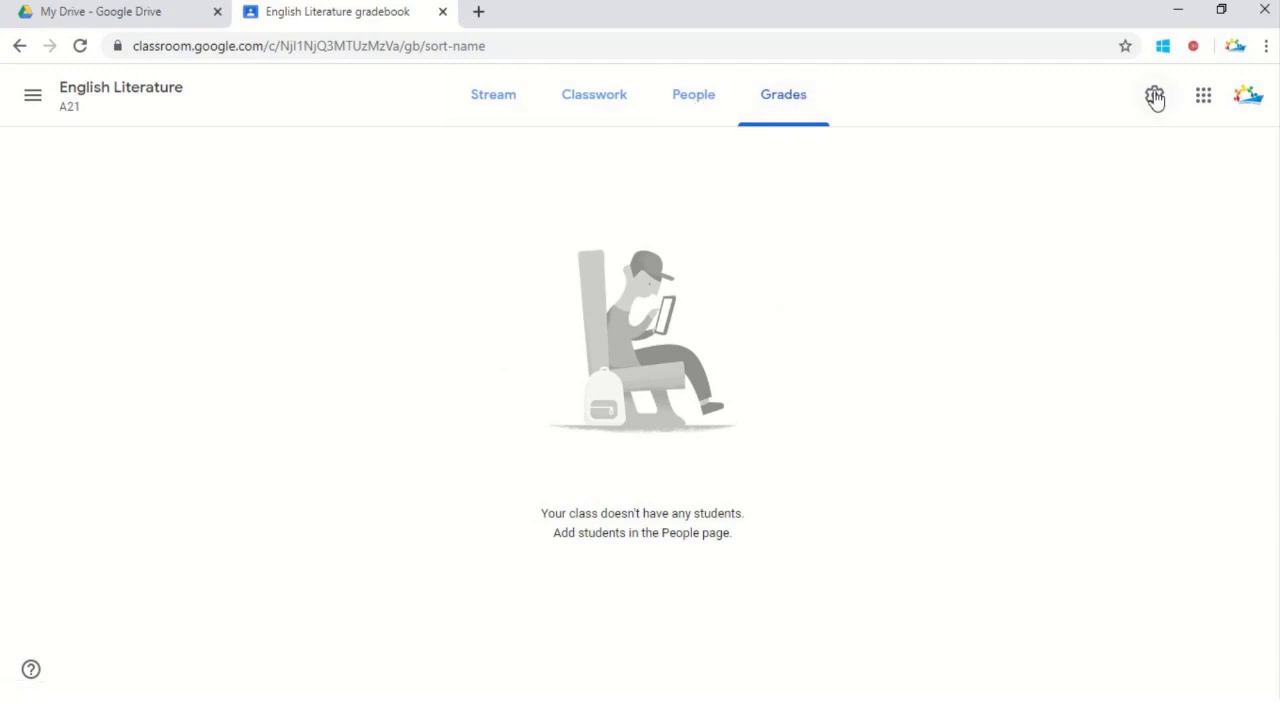
- Draft a Stream announcement addressed to all students with the text "Welcome"
{"action": "left_click", "coordinate": [504, 107]}
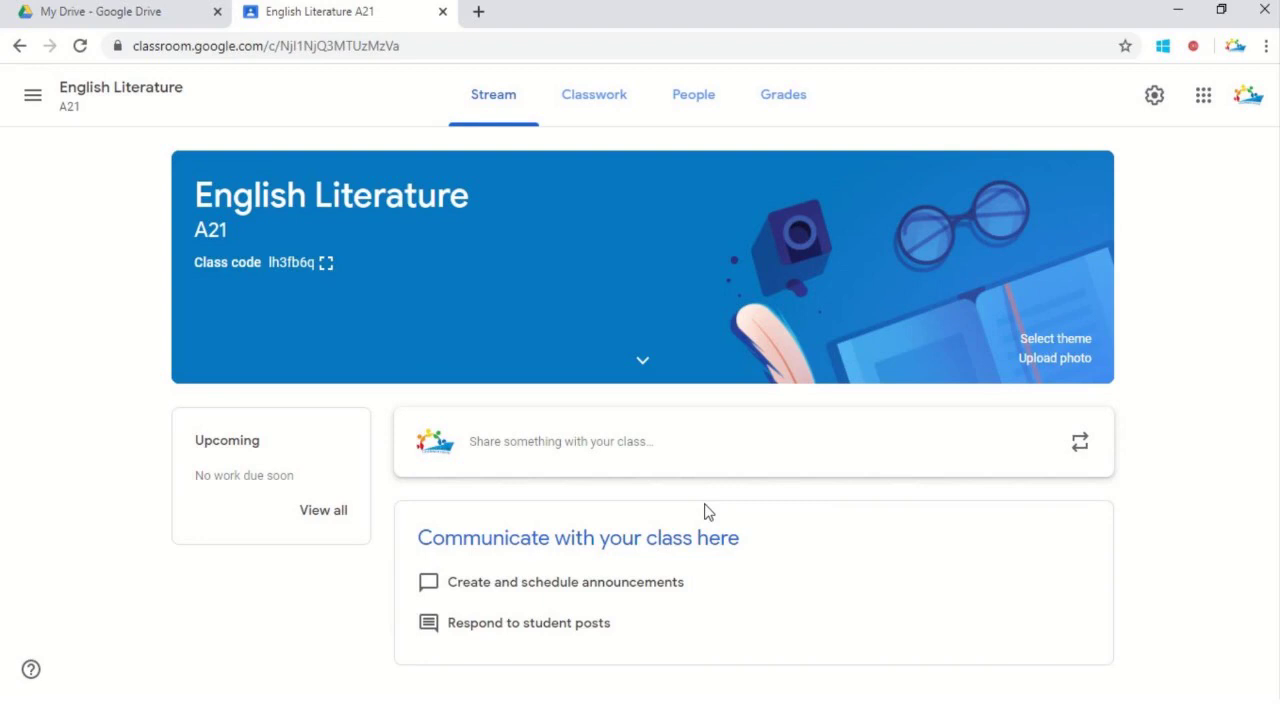
{"action": "left_click", "coordinate": [549, 465]}
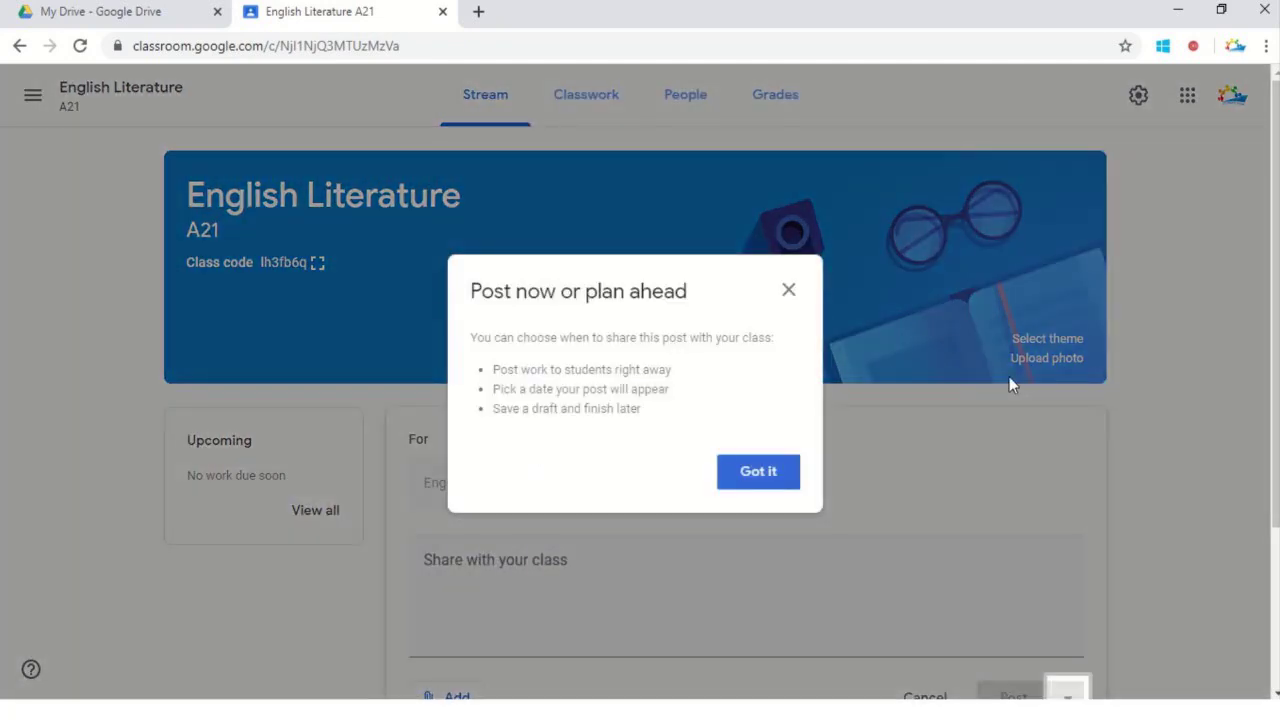
{"action": "left_click", "coordinate": [792, 291]}
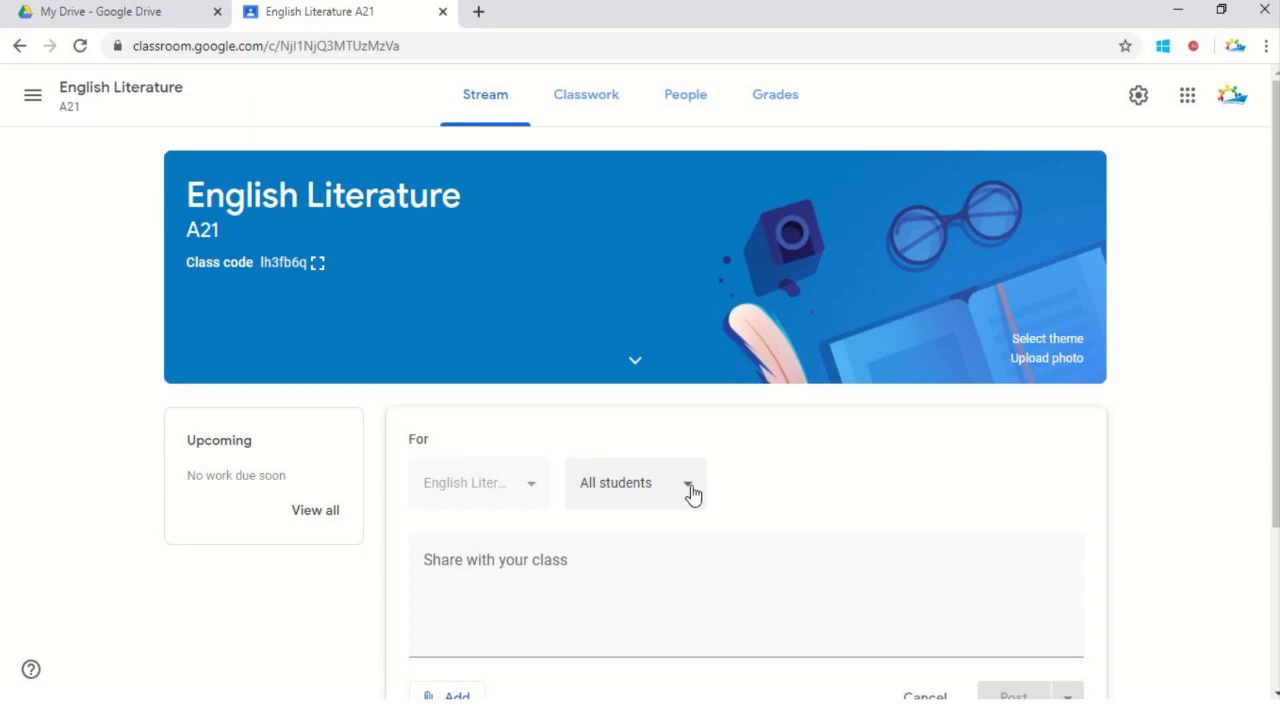
{"action": "left_click", "coordinate": [693, 494]}
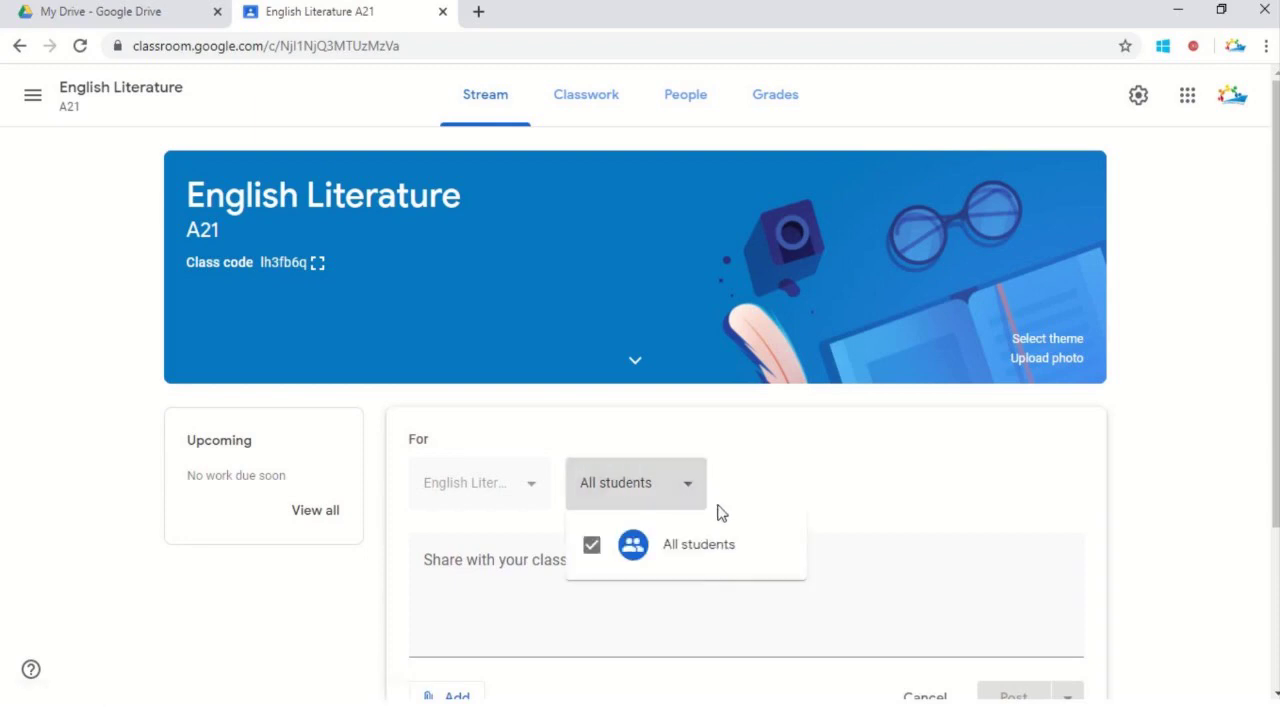
{"action": "left_click", "coordinate": [979, 426]}
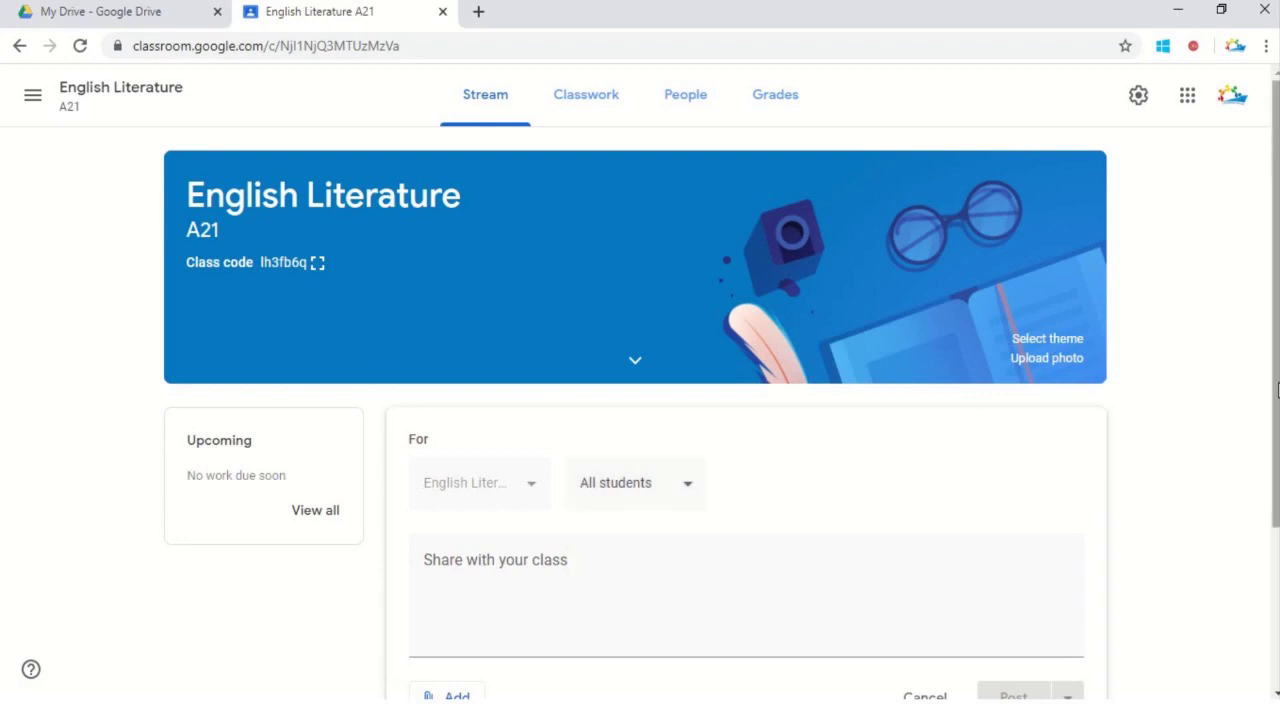
{"action": "scroll", "coordinate": [1014, 420], "scroll_direction": "down", "scroll_amount": 3}
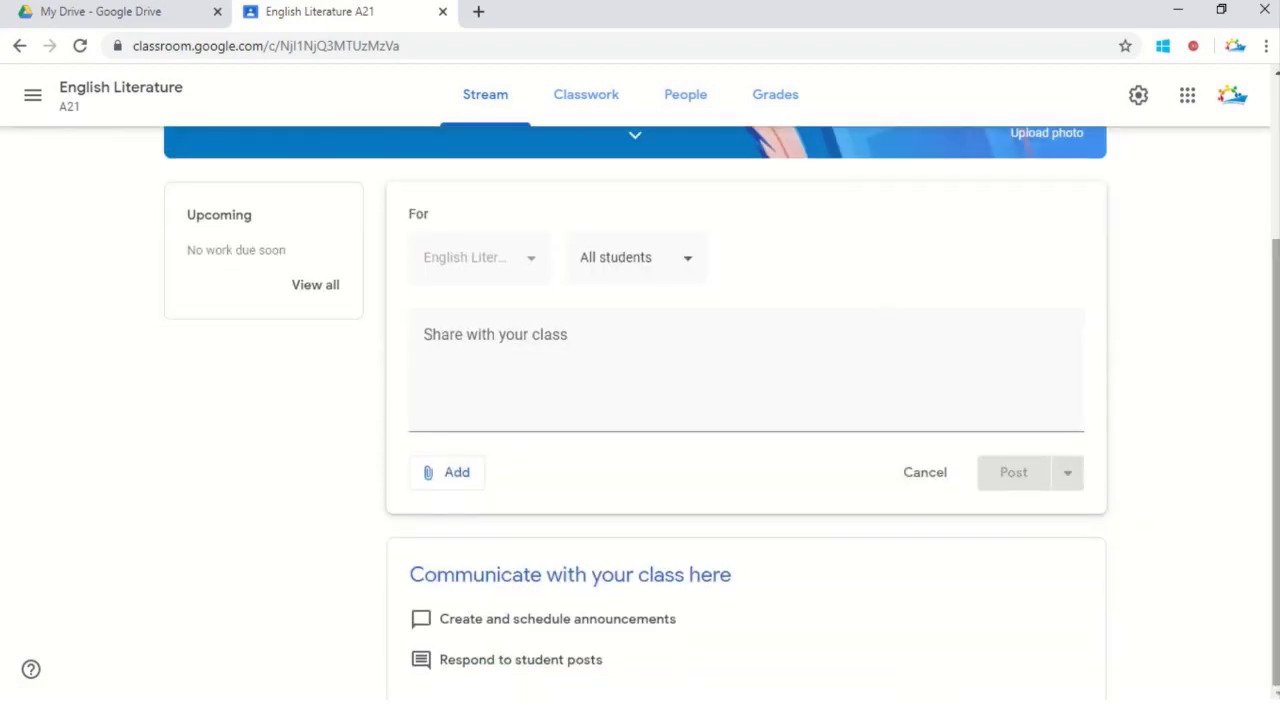
{"action": "left_click", "coordinate": [589, 408]}
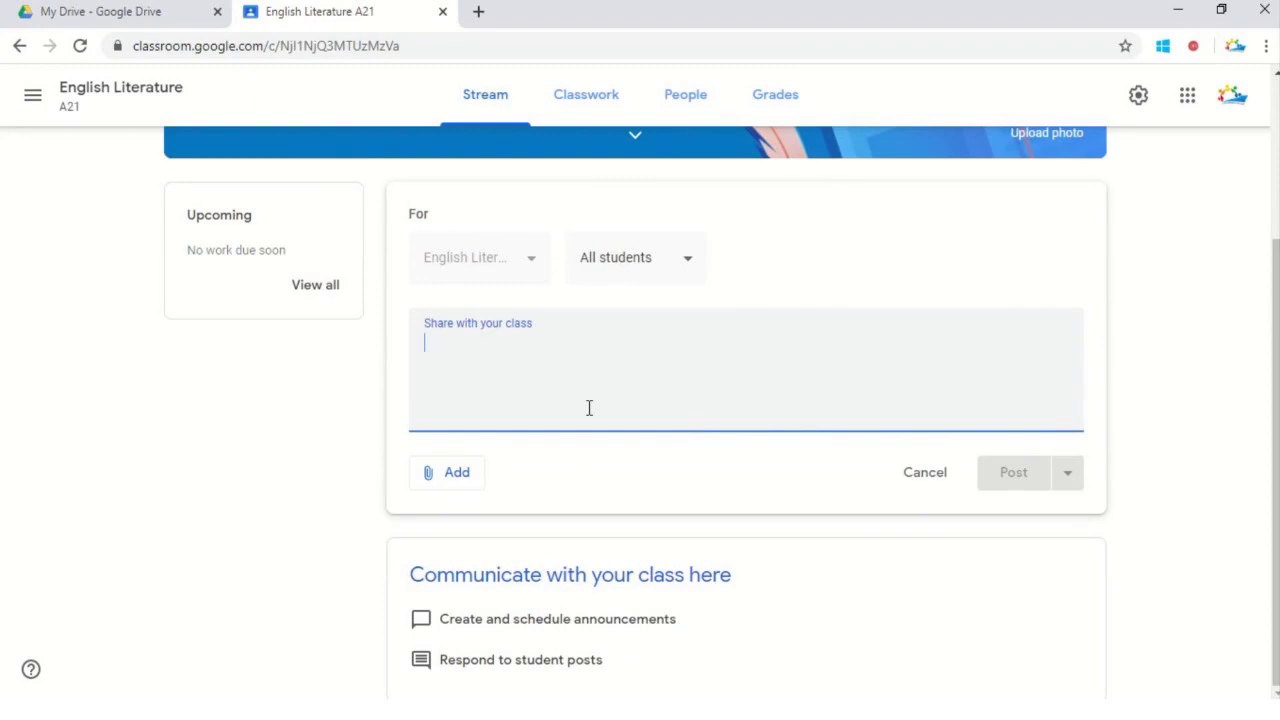
{"action": "type", "text": "Wel"}
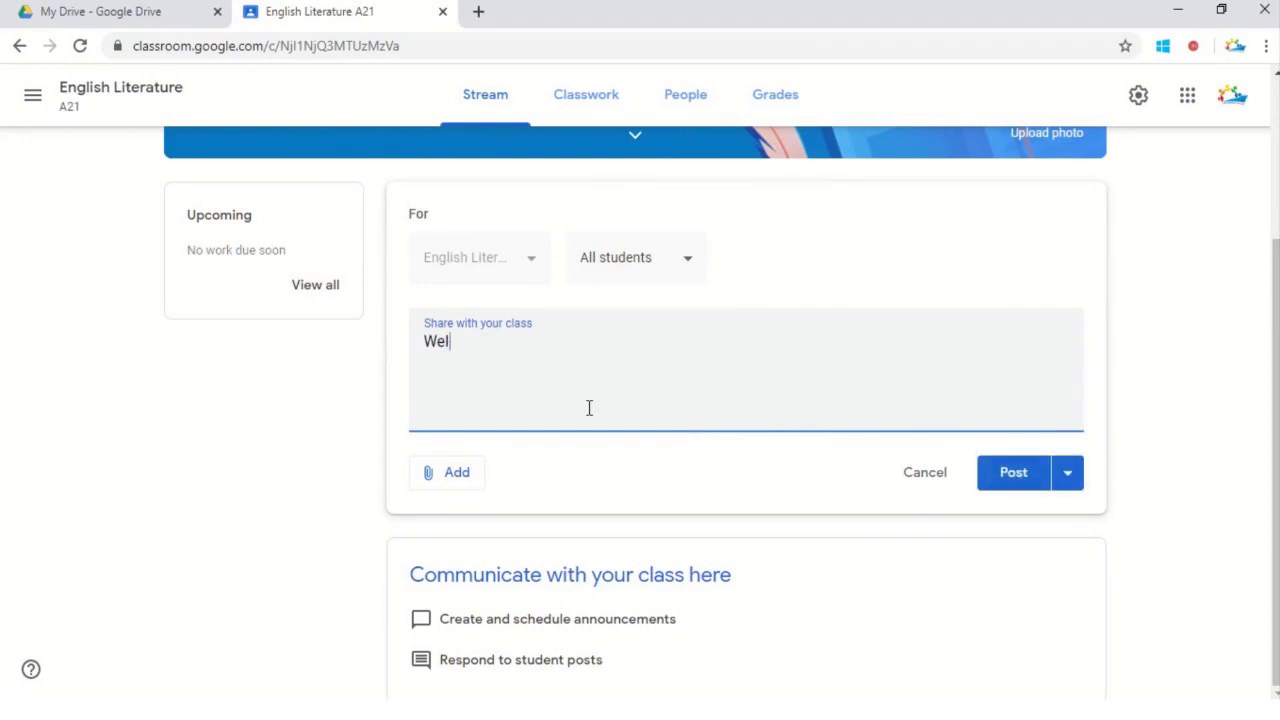
{"action": "type", "text": "come"}
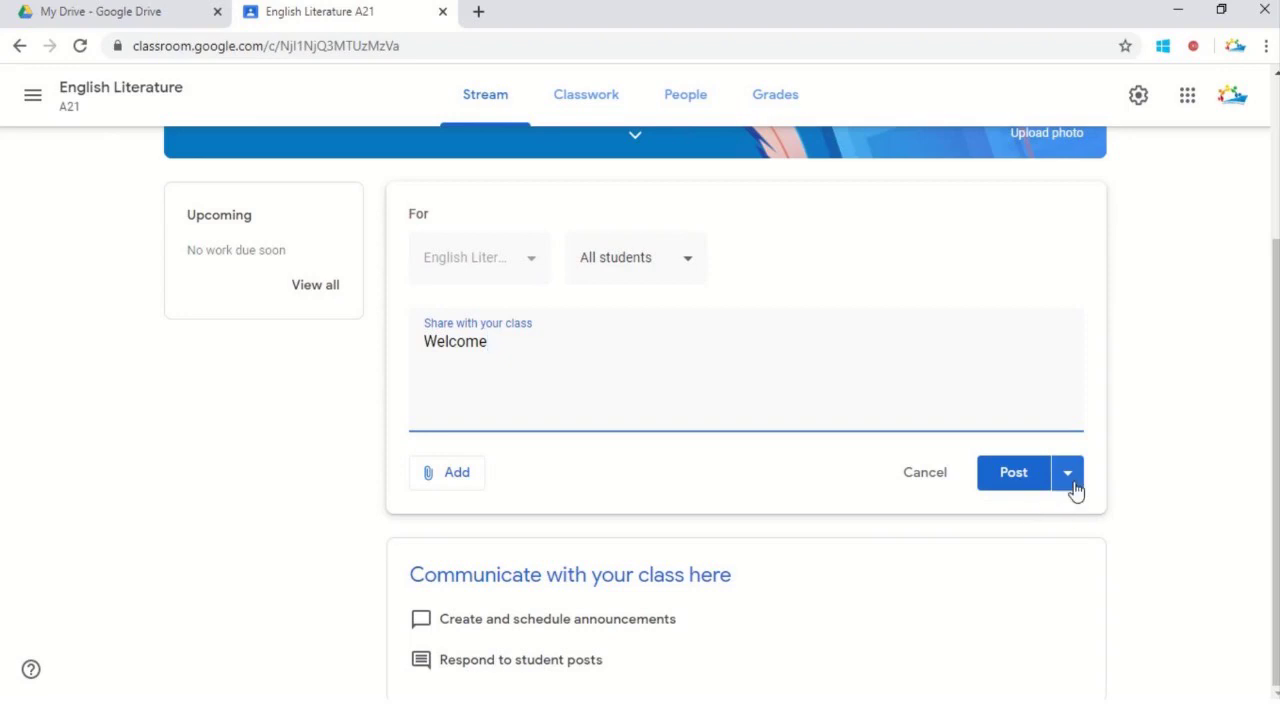
- Review the options for publishing, scheduling or saving the announcement without choosing one
{"action": "left_click", "coordinate": [1068, 478]}
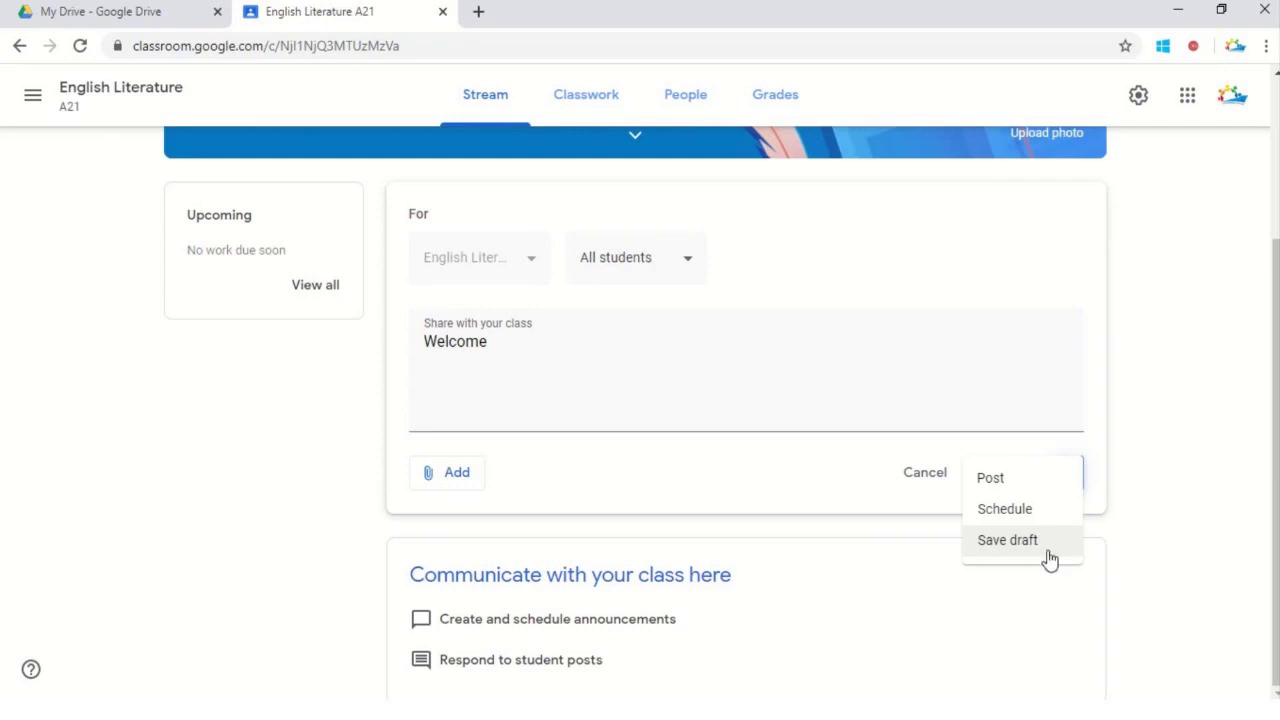
{"action": "left_click", "coordinate": [1193, 492]}
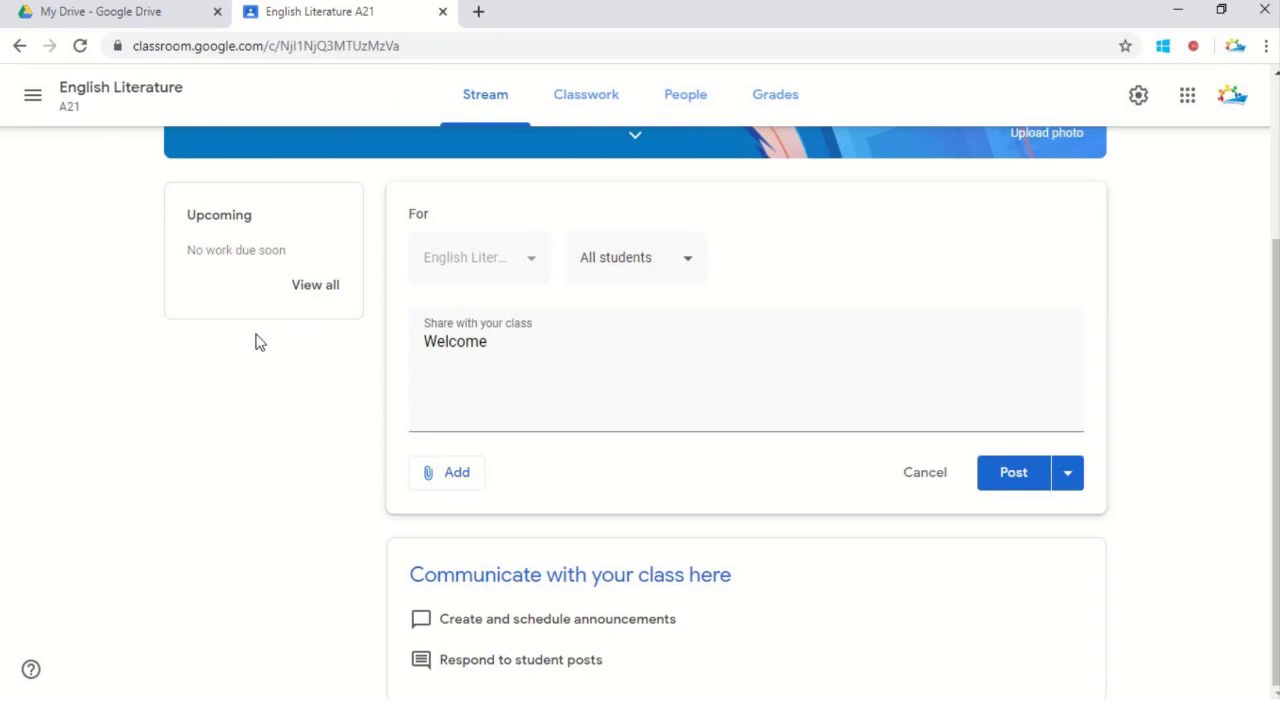
{"action": "scroll", "coordinate": [560, 364], "scroll_direction": "up", "scroll_amount": 3}
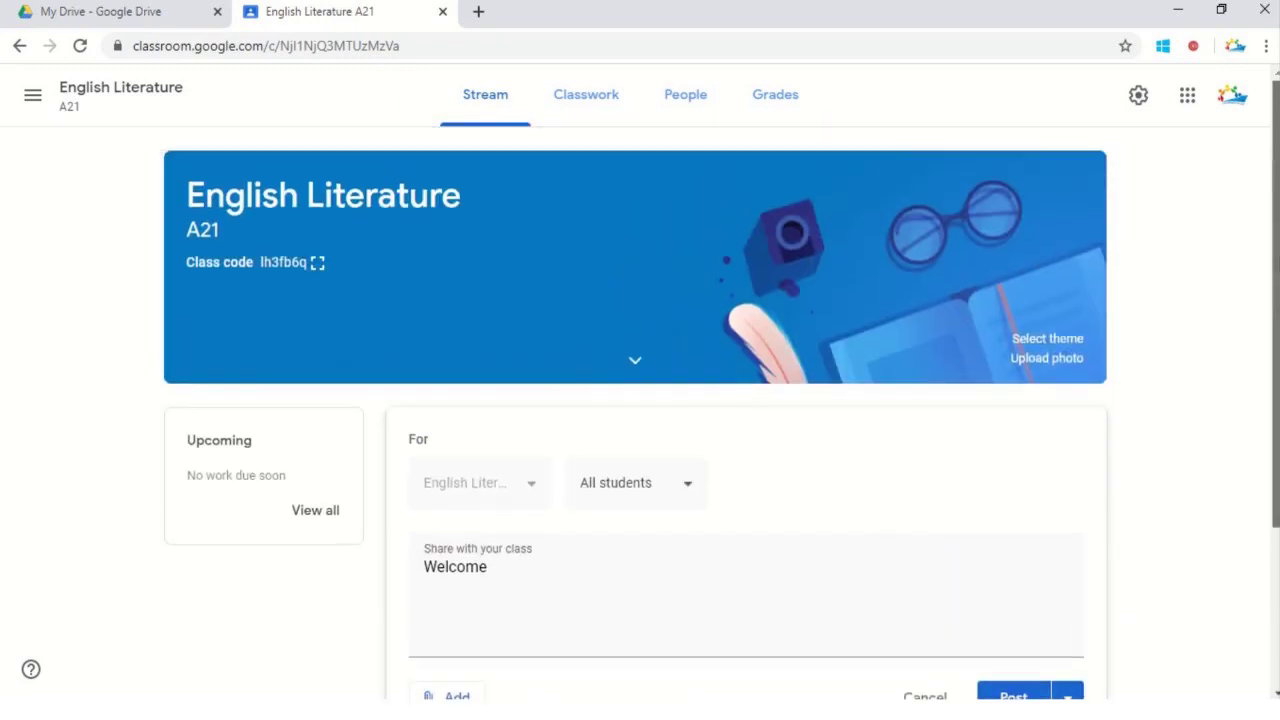